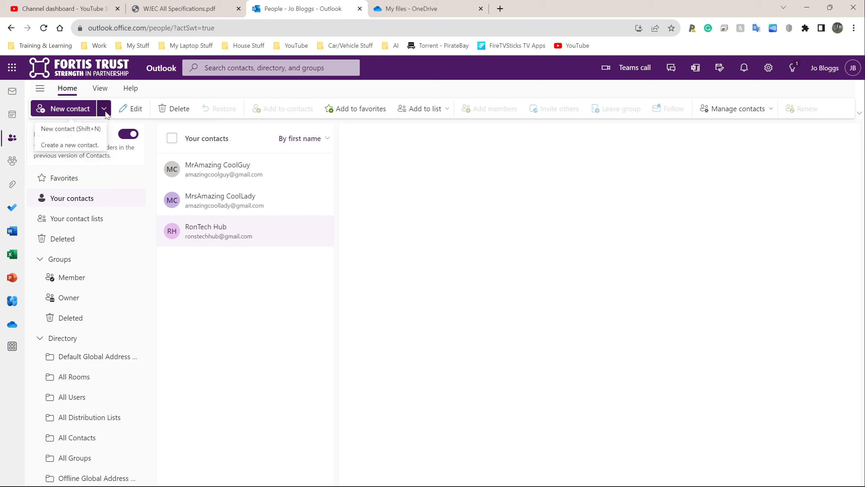
Show the new contact options and capture a screenshot of the area around the New contact list option
{"action": "left_click", "coordinate": [106, 113]}
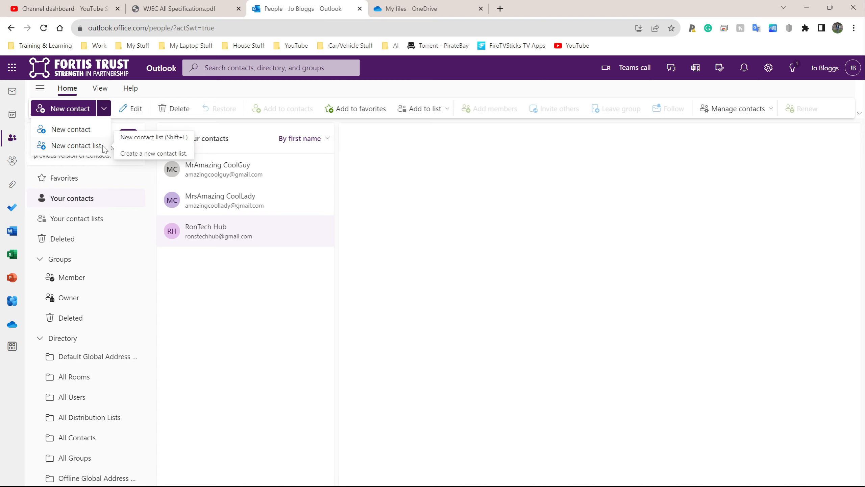
{"action": "key", "text": "super+shift+s"}
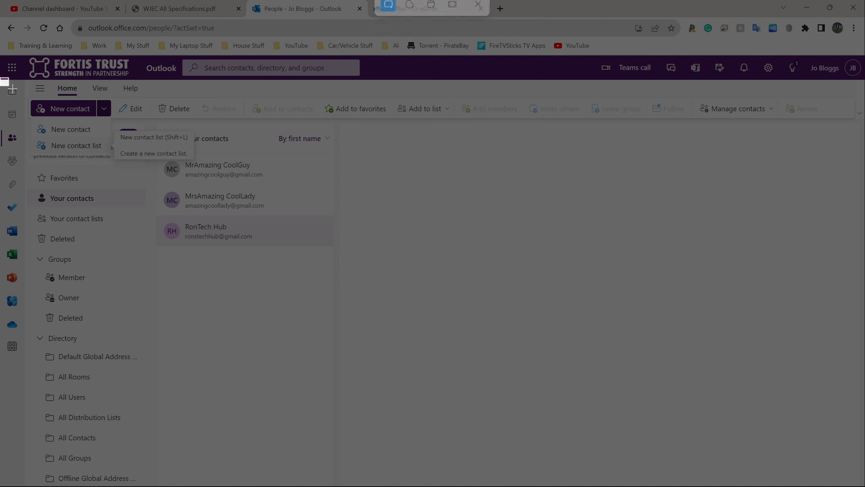
{"action": "left_click_drag", "start_coordinate": [0, 78], "coordinate": [200, 169]}
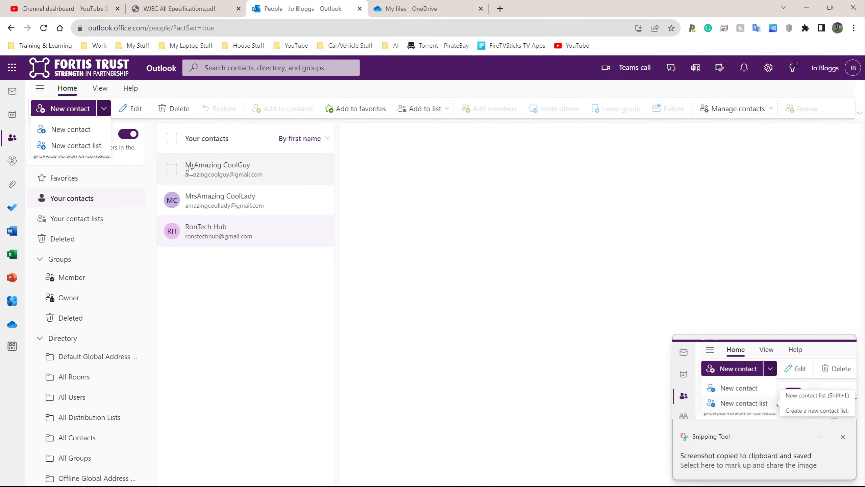
Switch to WPS Writer, paste the screenshot under "Backup and address lists." and start a new line after it
{"action": "key", "text": "alt+Tab"}
{"action": "left_click", "coordinate": [552, 244]}
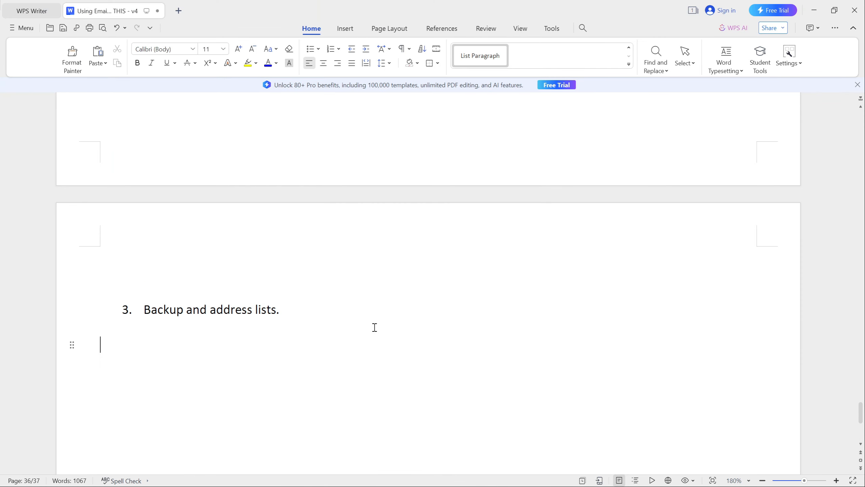
{"action": "key", "text": "ctrl+v"}
{"action": "scroll", "coordinate": [375, 328], "scroll_direction": "down", "scroll_amount": 5}
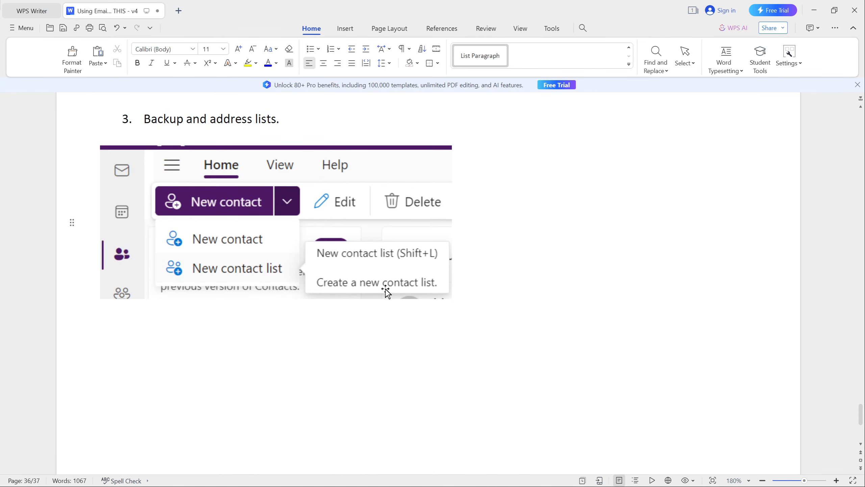
{"action": "scroll", "coordinate": [417, 246], "scroll_direction": "down", "scroll_amount": 5}
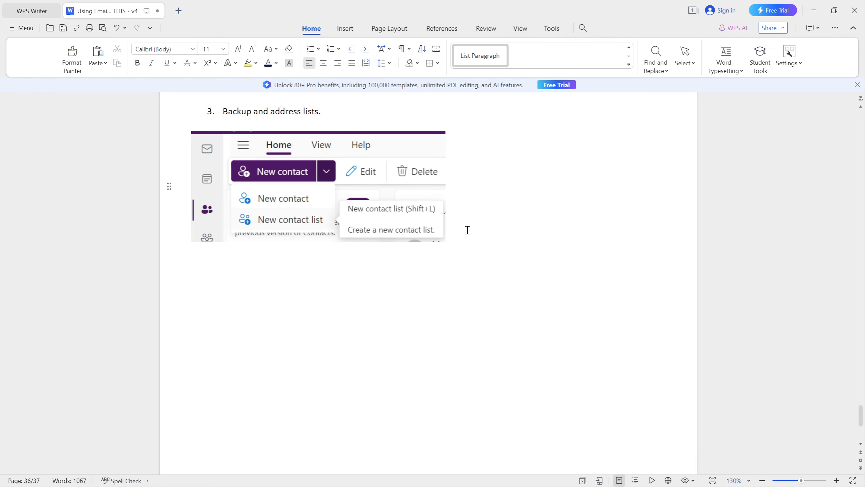
{"action": "key", "text": "Return"}
Switch to Outlook and start contact list "Gaming People" described as "these are all the people I send games to on a regular basis."
{"action": "key", "text": "alt+Tab"}
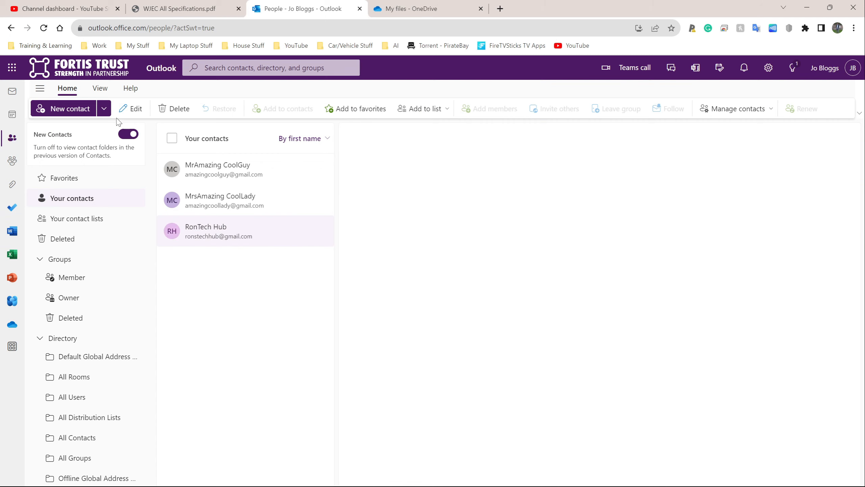
{"action": "left_click", "coordinate": [107, 113]}
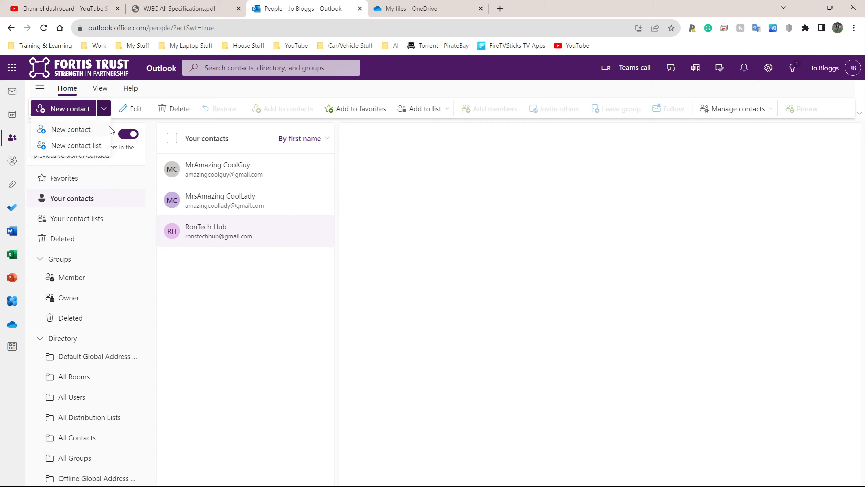
{"action": "left_click", "coordinate": [73, 147]}
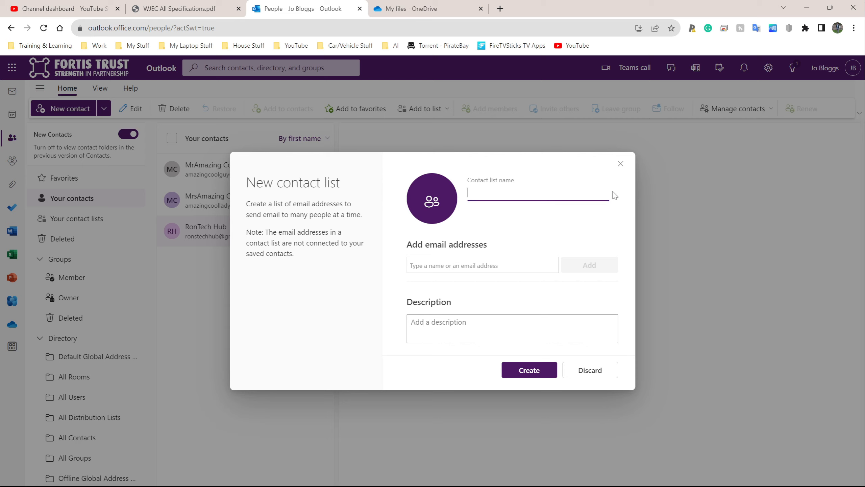
{"action": "type", "text": "Gaming People"}
{"action": "left_click_drag", "start_coordinate": [527, 195], "coordinate": [465, 198]}
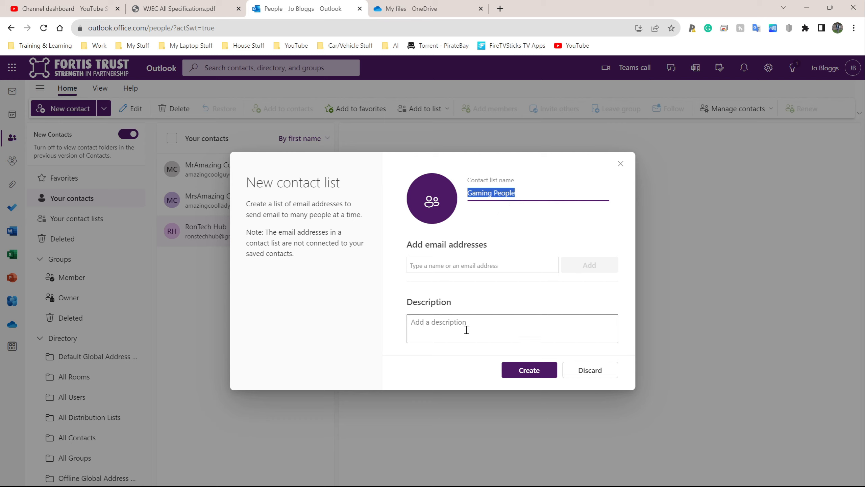
{"action": "left_click", "coordinate": [439, 326]}
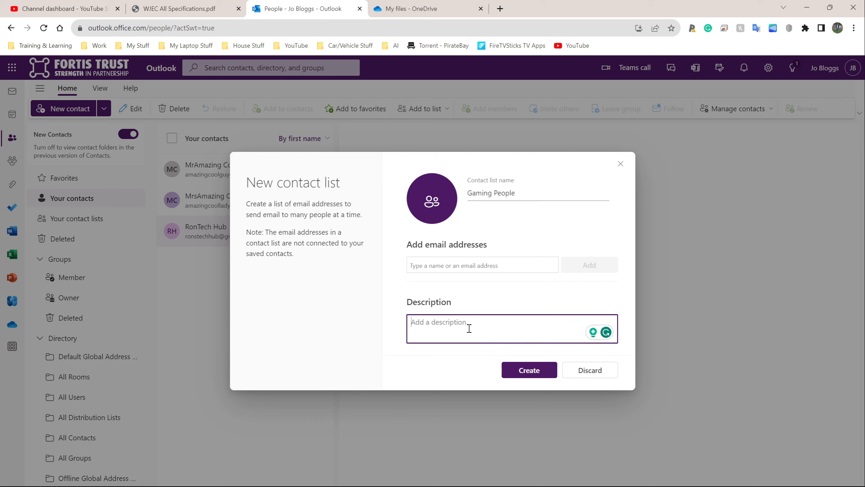
{"action": "type", "text": "these are all the people i send games to on a regular basis."}
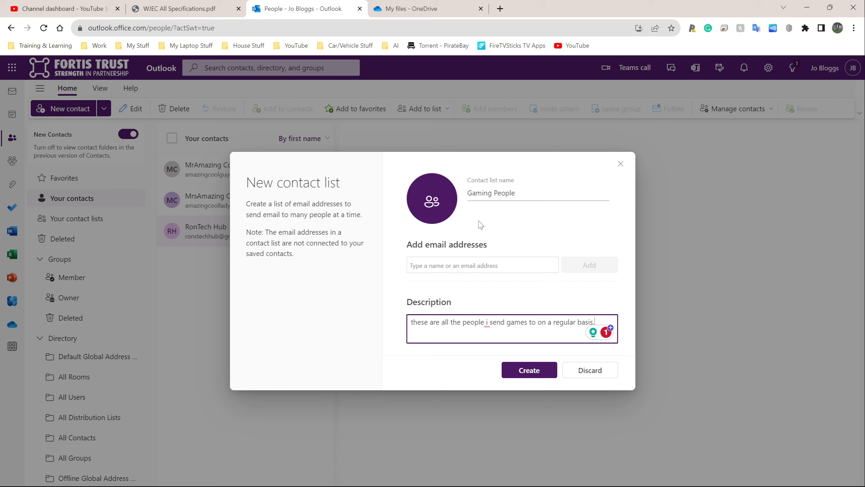
Add the first two saved contacts to the new contact list by looking up their names
{"action": "left_click", "coordinate": [524, 270]}
{"action": "type", "text": "MrAmazing CoolGuy"}
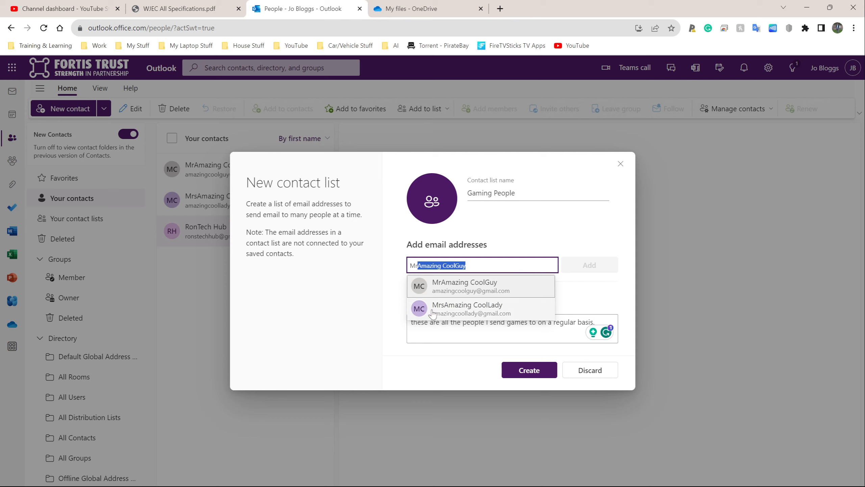
{"action": "left_click", "coordinate": [452, 288]}
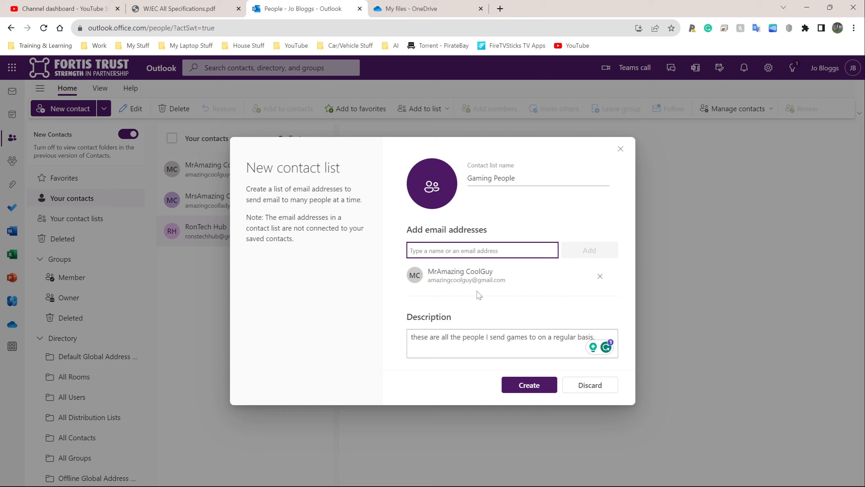
{"action": "type", "text": "MrsAmazing CoolLady"}
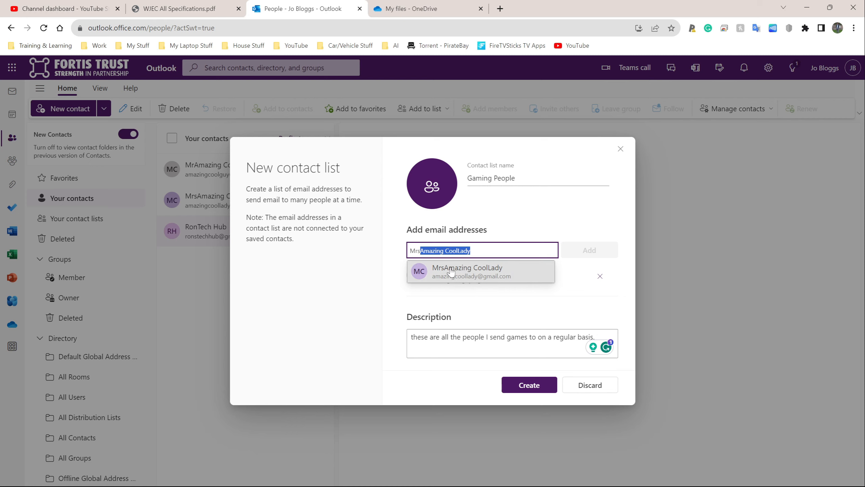
{"action": "left_click", "coordinate": [468, 274]}
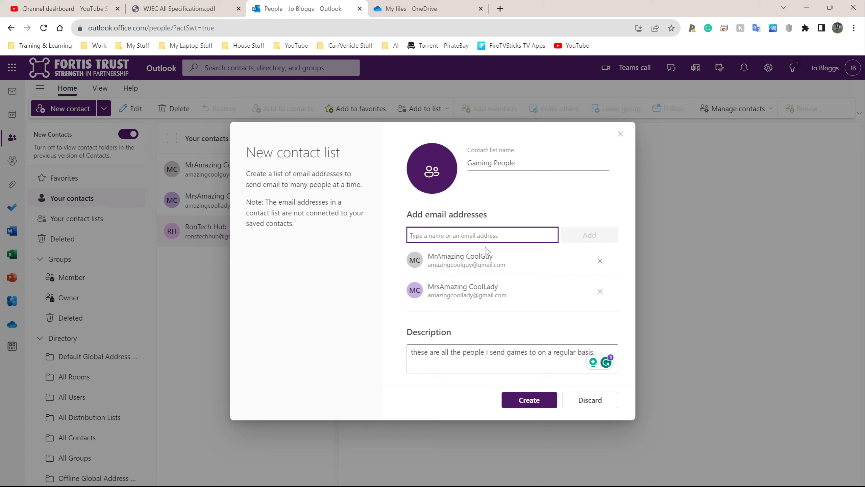
Look up the third contact's email address and capture the New contact list dialog with the suggestion showing
{"action": "type", "text": "ronst"}
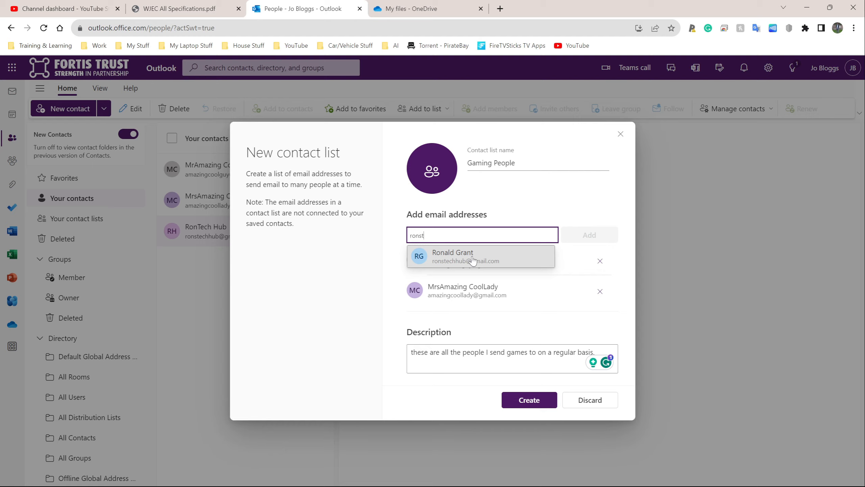
{"action": "key", "text": "super+shift+s"}
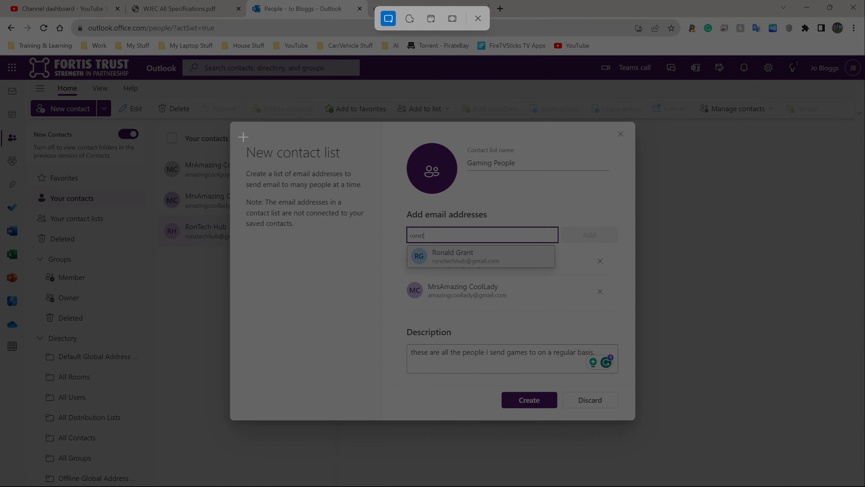
{"action": "left_click_drag", "start_coordinate": [241, 137], "coordinate": [624, 411]}
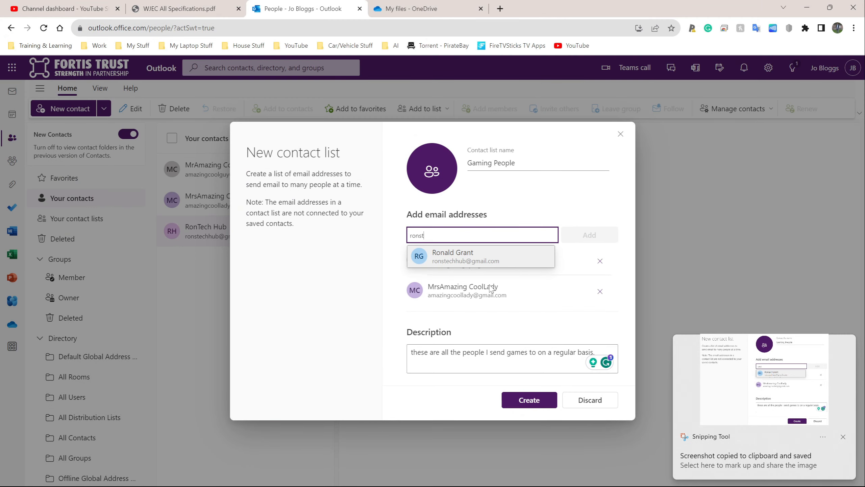
Paste the dialog screenshot into the WPS Writer document, shrink it, and insert a blank line above it
{"action": "key", "text": "alt+Tab"}
{"action": "key", "text": "ctrl+v"}
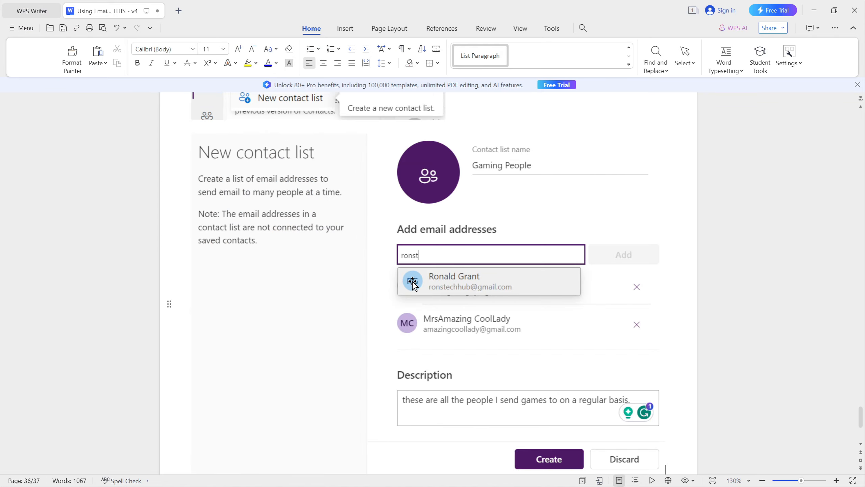
{"action": "left_click", "coordinate": [412, 284]}
{"action": "left_click_drag", "start_coordinate": [191, 134], "coordinate": [280, 196]}
{"action": "left_click", "coordinate": [481, 112]}
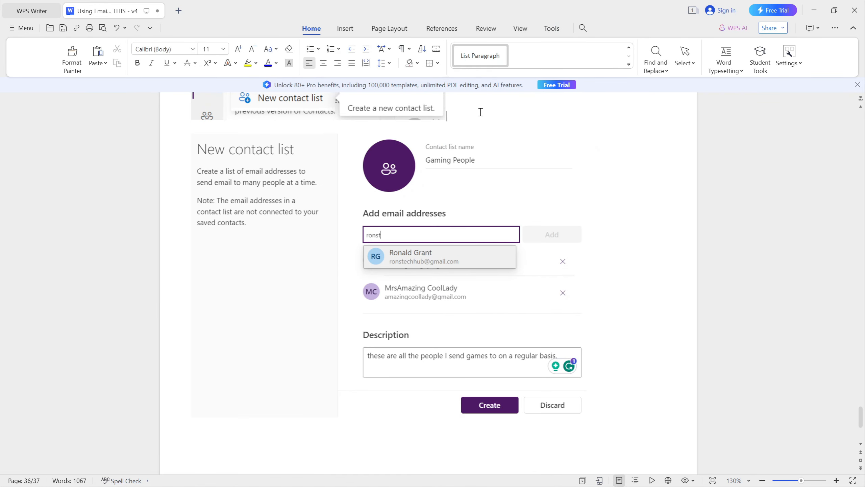
{"action": "key", "text": "Return"}
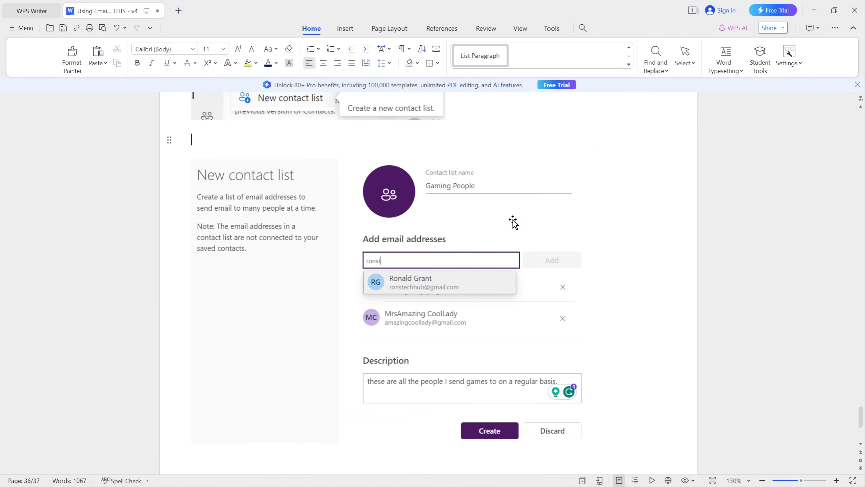
Switch to Outlook, add the suggested third contact to the list, and capture the filled-in New contact list dialog
{"action": "key", "text": "alt+Tab"}
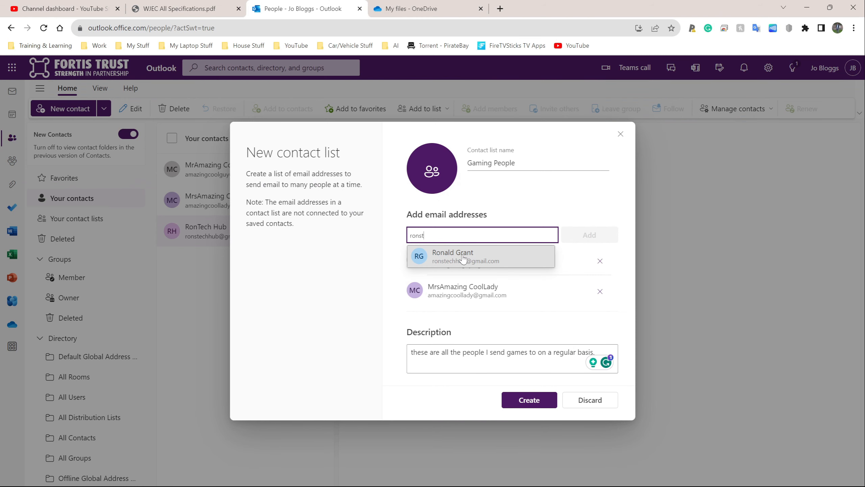
{"action": "left_click", "coordinate": [462, 263]}
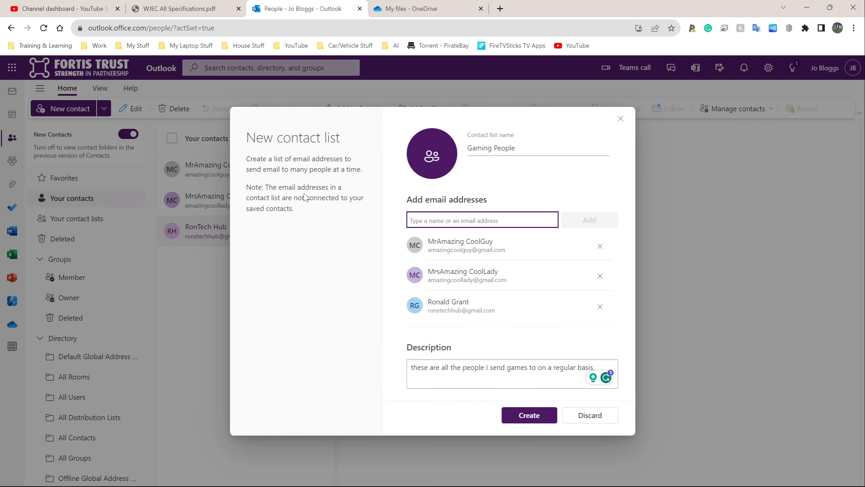
{"action": "key", "text": "super+shift+s"}
{"action": "left_click_drag", "start_coordinate": [244, 123], "coordinate": [621, 429]}
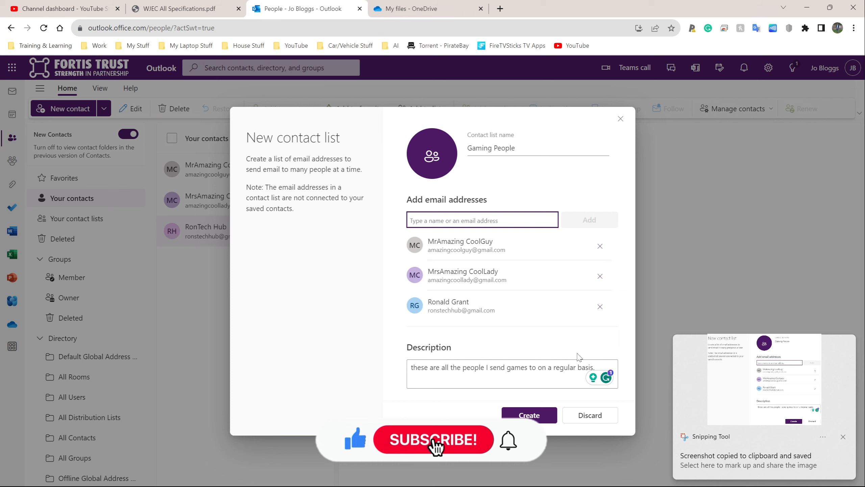
Paste the completed dialog screenshot into the WPS Writer document below the previous picture and start a new line after it
{"action": "key", "text": "alt+Tab"}
{"action": "scroll", "coordinate": [529, 308], "scroll_direction": "down", "scroll_amount": 5}
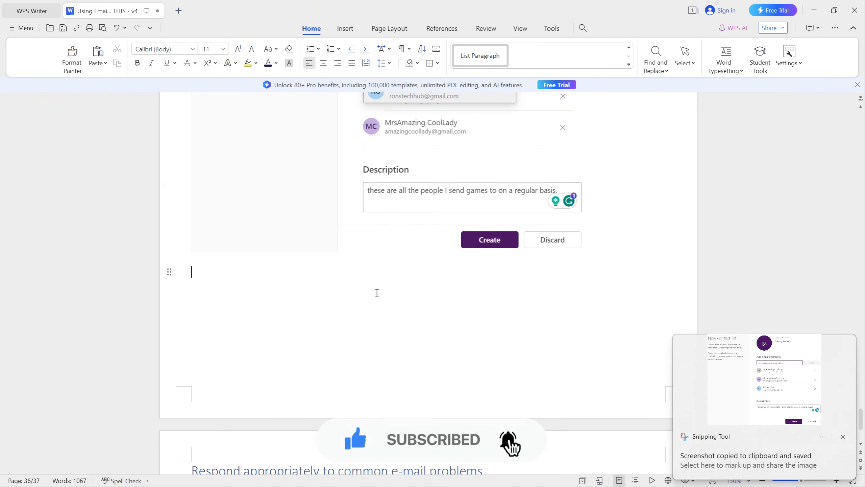
{"action": "key", "text": "ctrl+v"}
{"action": "scroll", "coordinate": [384, 299], "scroll_direction": "up", "scroll_amount": 2}
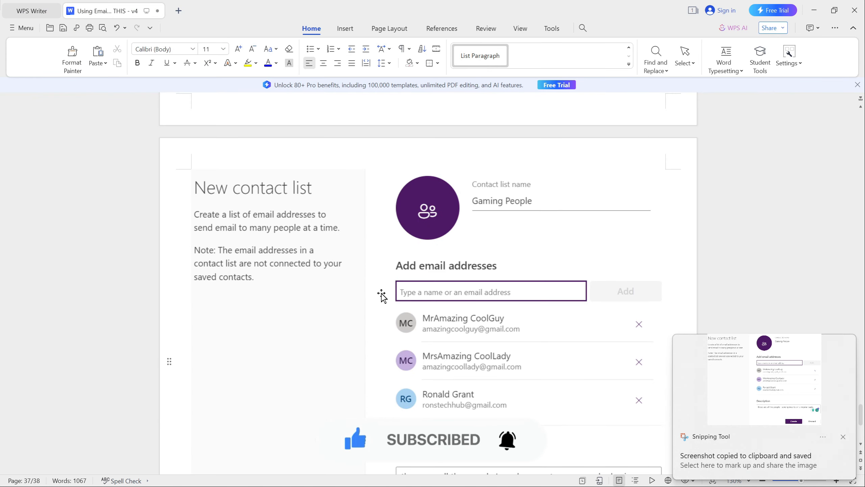
{"action": "scroll", "coordinate": [383, 299], "scroll_direction": "down", "scroll_amount": 2}
{"action": "scroll", "coordinate": [383, 298], "scroll_direction": "down", "scroll_amount": 3, "text": "ctrl"}
{"action": "scroll", "coordinate": [415, 298], "scroll_direction": "up", "scroll_amount": 3, "text": "ctrl"}
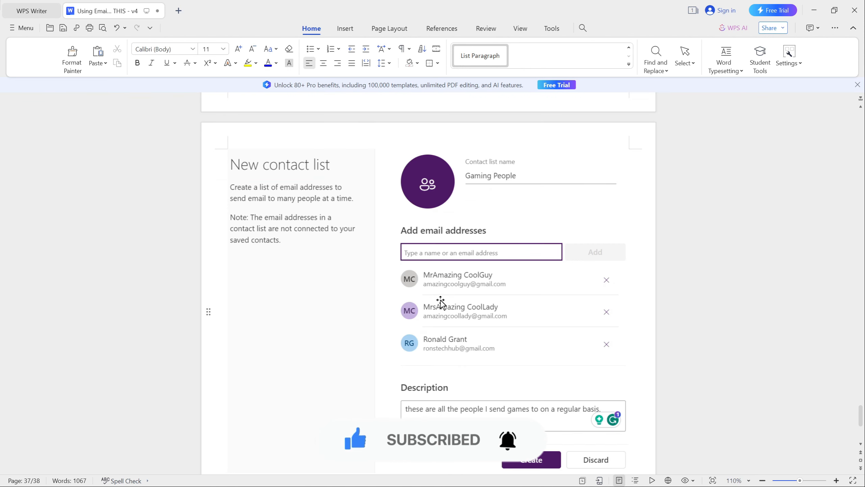
{"action": "left_click", "coordinate": [440, 298]}
{"action": "left_click", "coordinate": [633, 336]}
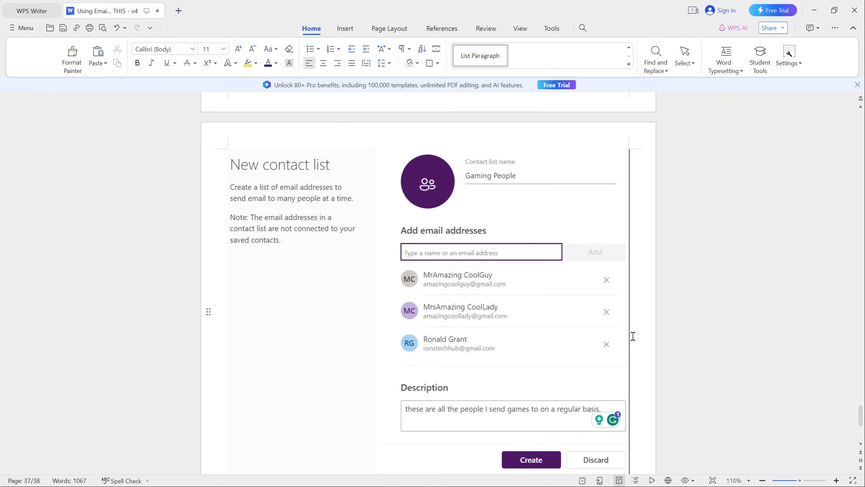
{"action": "scroll", "coordinate": [632, 336], "scroll_direction": "down", "scroll_amount": 1}
Switch back to Outlook and create the Gaming People contact list
{"action": "key", "text": "alt+Tab"}
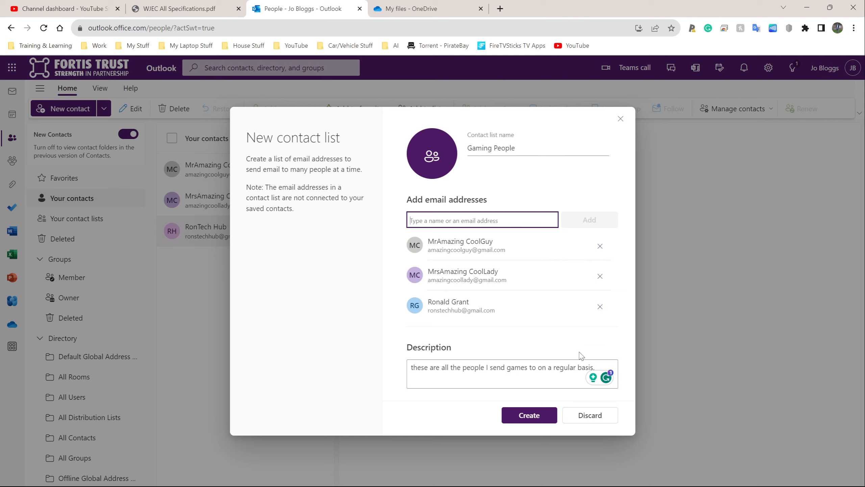
{"action": "left_click", "coordinate": [523, 419]}
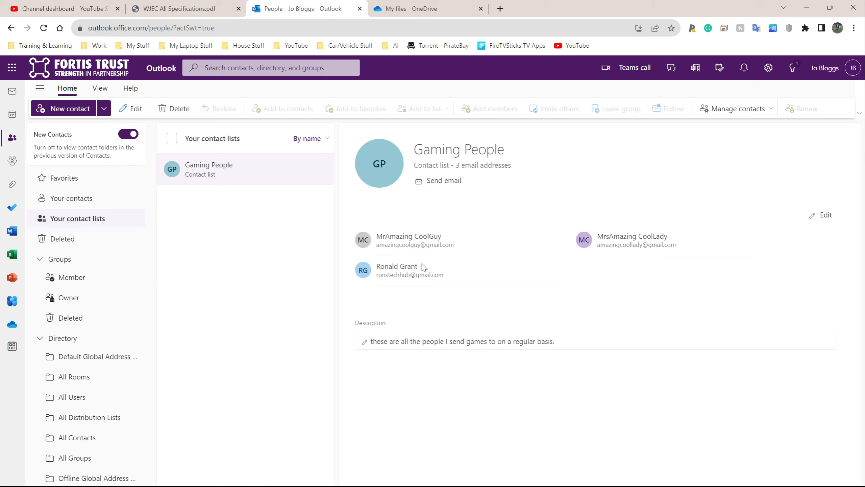
Open the Outlook mailbox and capture a screenshot of the New mail button
{"action": "left_click", "coordinate": [11, 94]}
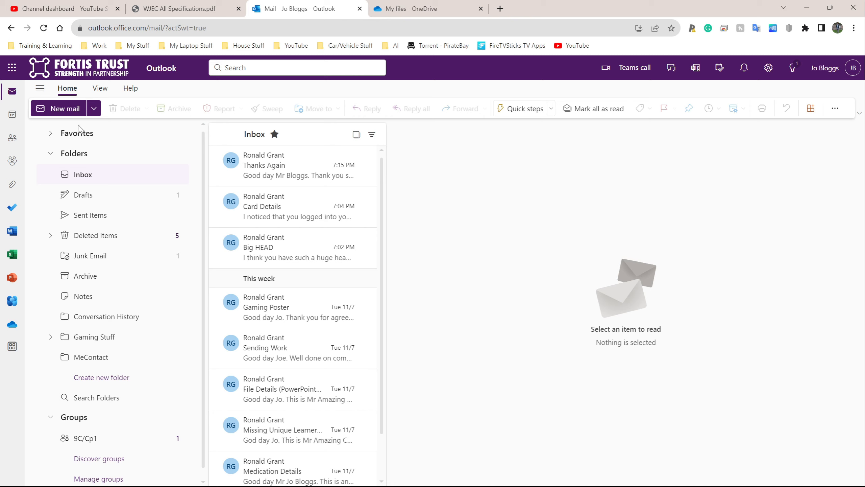
{"action": "key", "text": "super+shift+s"}
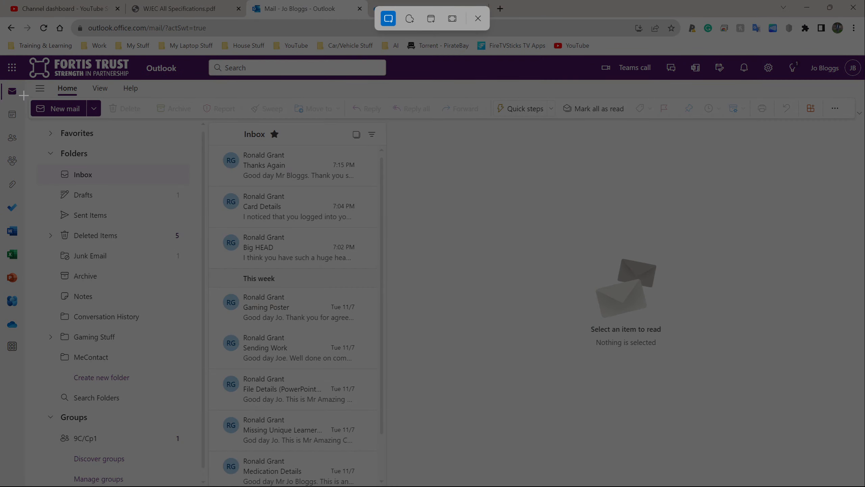
{"action": "left_click_drag", "start_coordinate": [28, 96], "coordinate": [104, 119]}
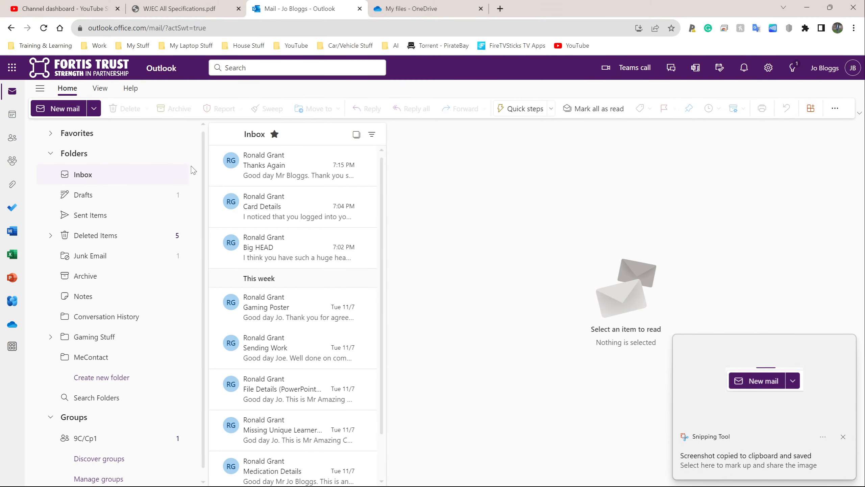
Switch to WPS Writer and paste the New mail button screenshot below the New contact list picture
{"action": "key", "text": "alt+Tab"}
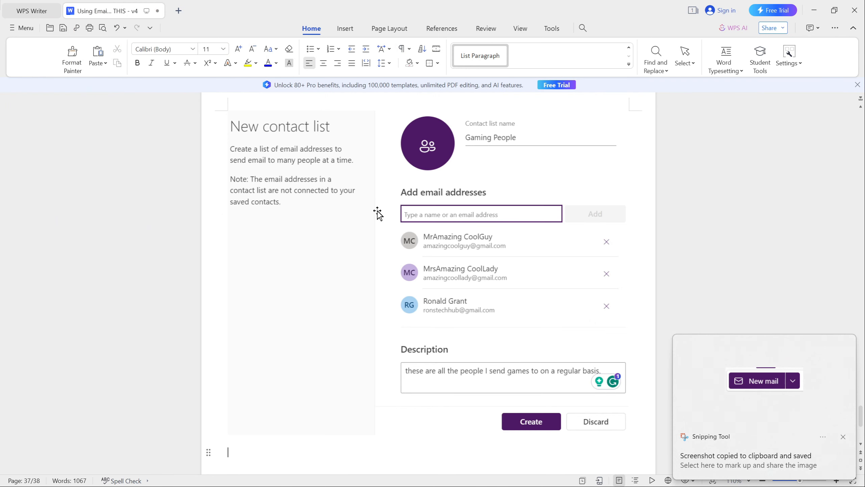
{"action": "key", "text": "ctrl+v"}
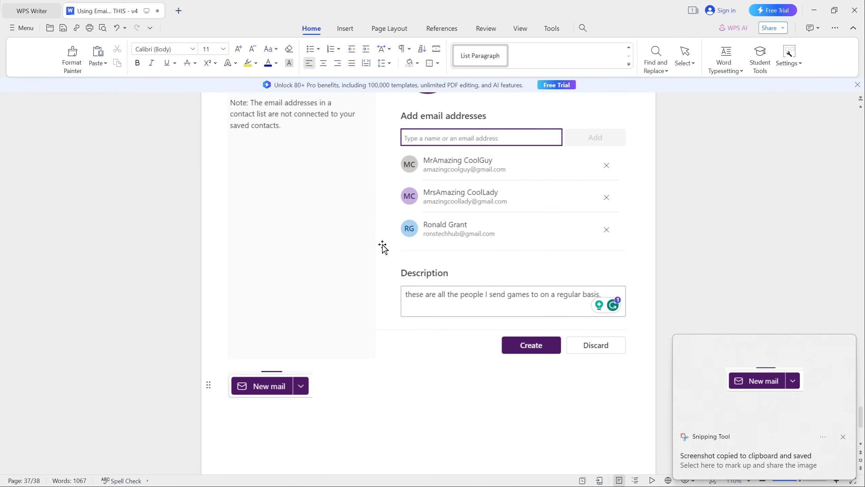
{"action": "scroll", "coordinate": [383, 247], "scroll_direction": "down", "scroll_amount": 5}
Start a new email in Outlook, then paste a screenshot of its blank message form below the New mail picture in WPS Writer
{"action": "key", "text": "alt+Tab"}
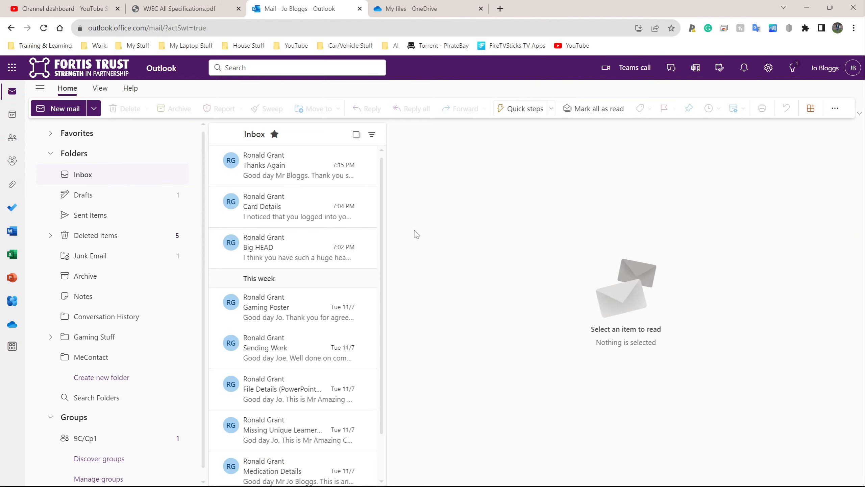
{"action": "left_click", "coordinate": [62, 112]}
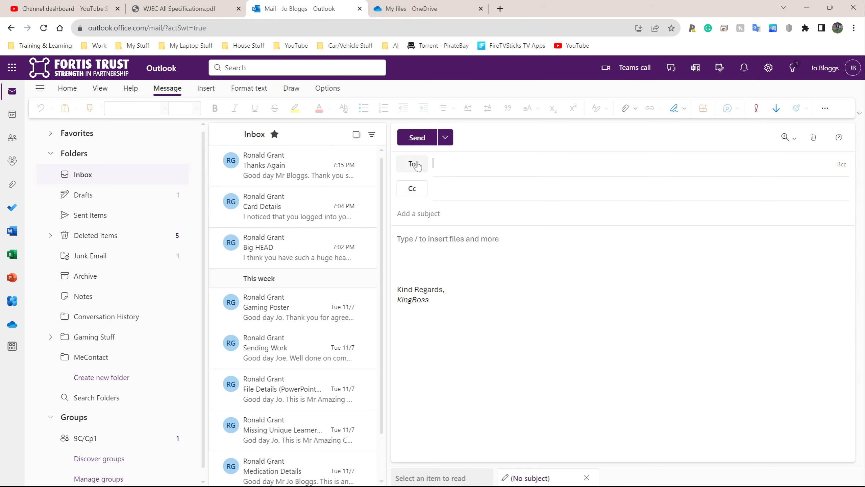
{"action": "key", "text": "super+shift+s"}
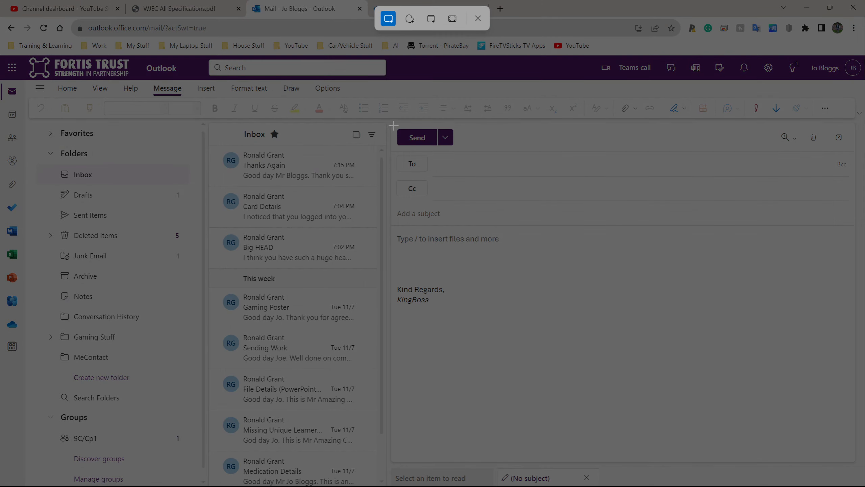
{"action": "left_click_drag", "start_coordinate": [394, 125], "coordinate": [849, 309]}
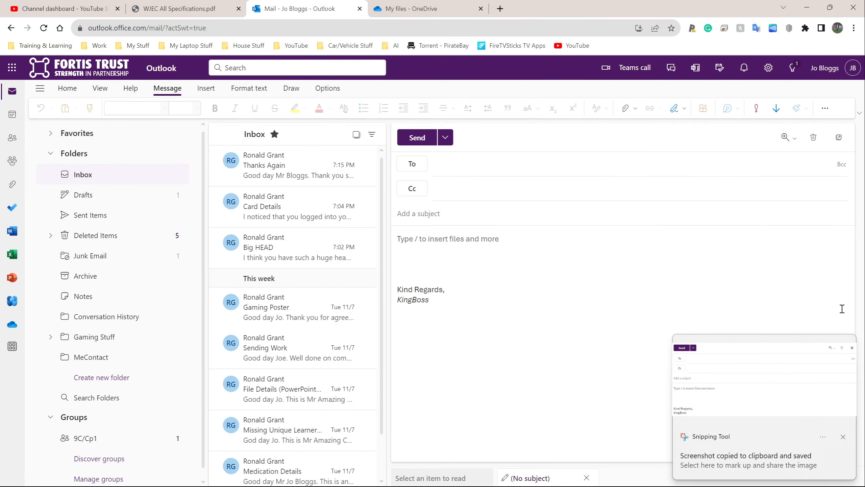
{"action": "key", "text": "alt+Tab"}
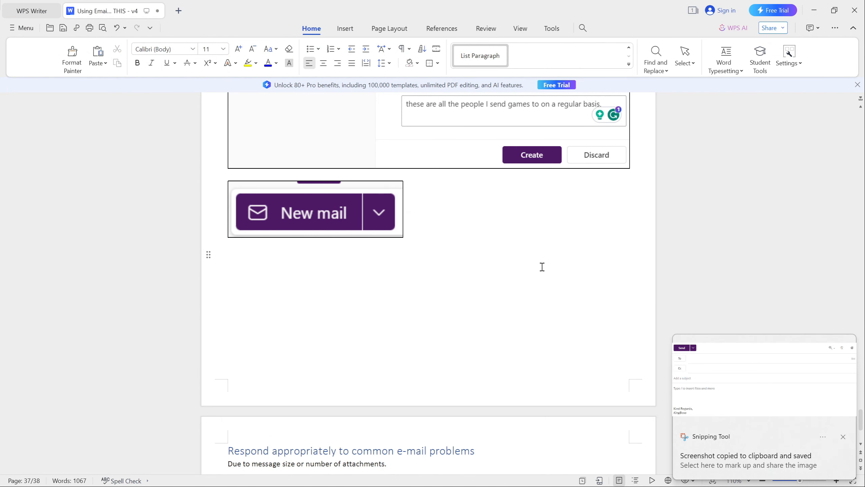
{"action": "key", "text": "ctrl+v"}
Address the Outlook message to the Gaming People contact list and paste a screenshot of it into the WPS Writer document
{"action": "key", "text": "alt+Tab"}
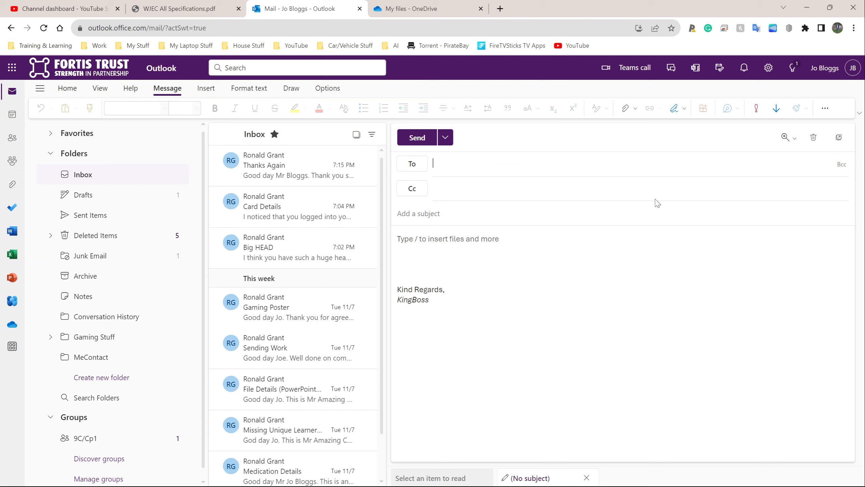
{"action": "type", "text": "gaming"}
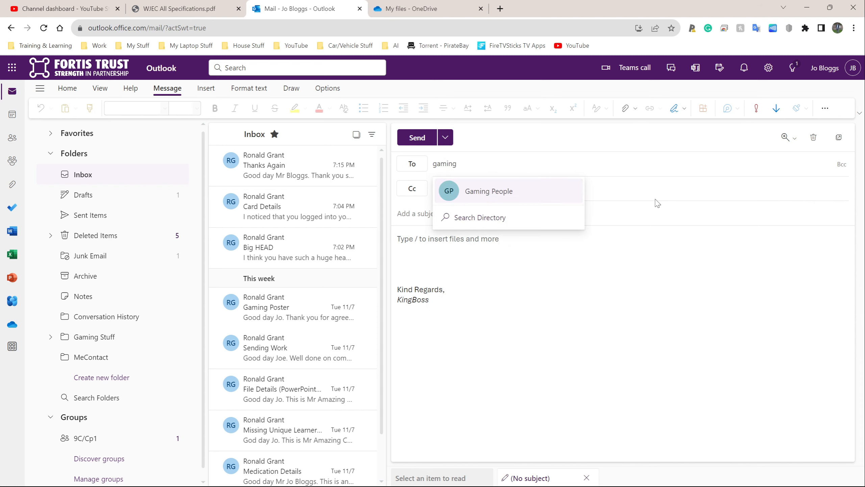
{"action": "left_click", "coordinate": [504, 196]}
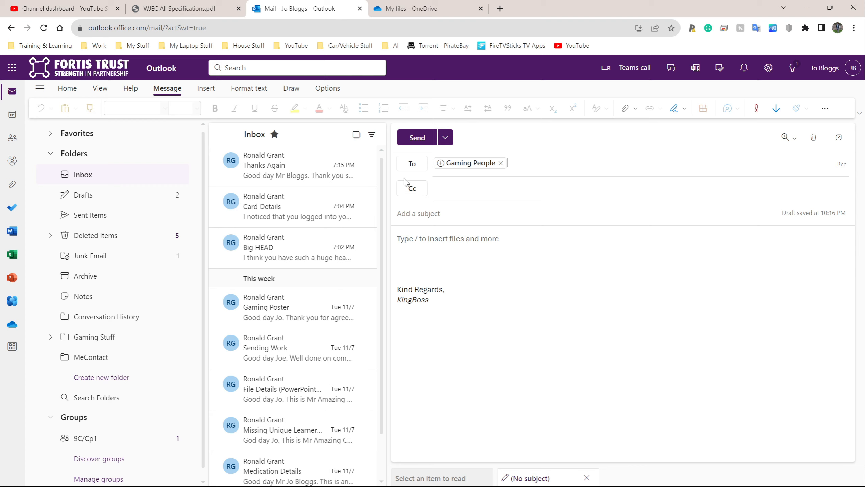
{"action": "key", "text": "super+shift+s"}
{"action": "left_click_drag", "start_coordinate": [394, 123], "coordinate": [856, 307]}
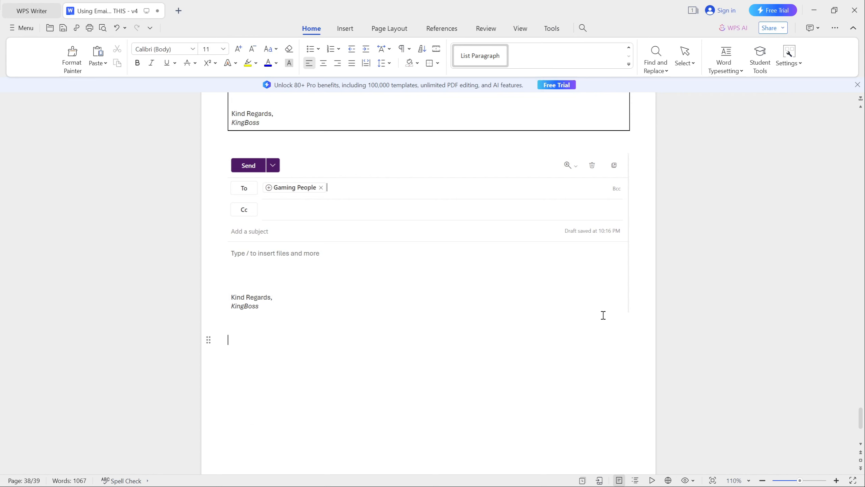
Switch to Outlook, expand the Gaming People list into its individual recipients, and capture the message form
{"action": "key", "text": "alt+Tab"}
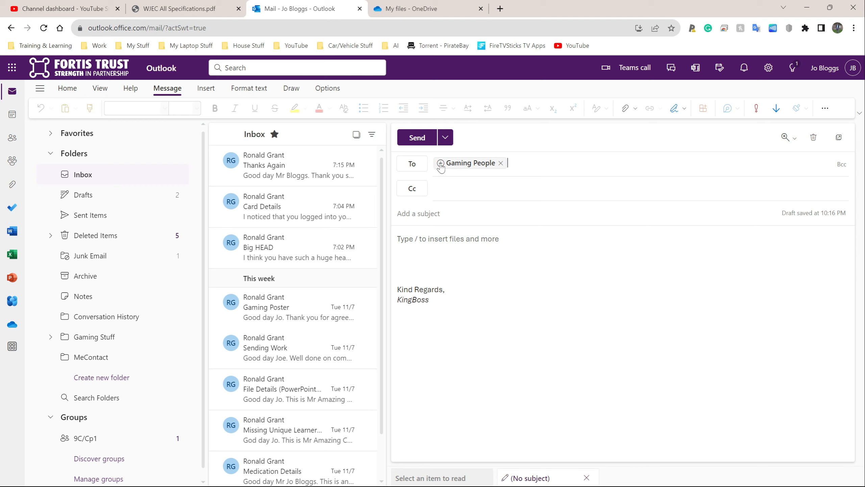
{"action": "left_click", "coordinate": [440, 164]}
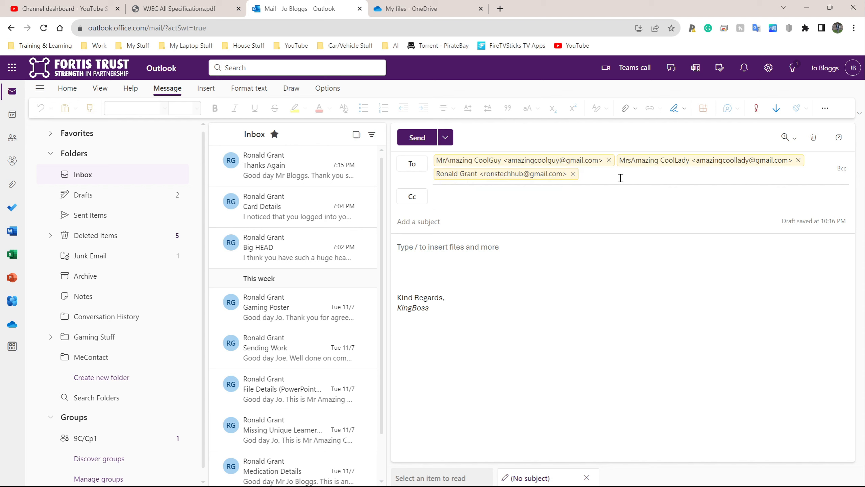
{"action": "key", "text": "super+shift+s"}
{"action": "left_click_drag", "start_coordinate": [394, 124], "coordinate": [853, 316]}
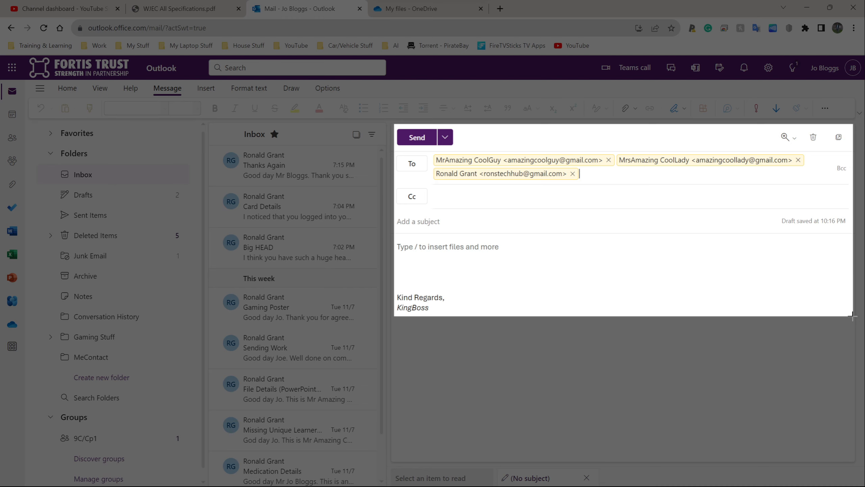
{"action": "left_click_drag", "start_coordinate": [853, 316], "coordinate": [853, 316]}
Paste the expanded recipients screenshot into WPS Writer below the previous picture and add two new lines after it
{"action": "key", "text": "alt+Tab"}
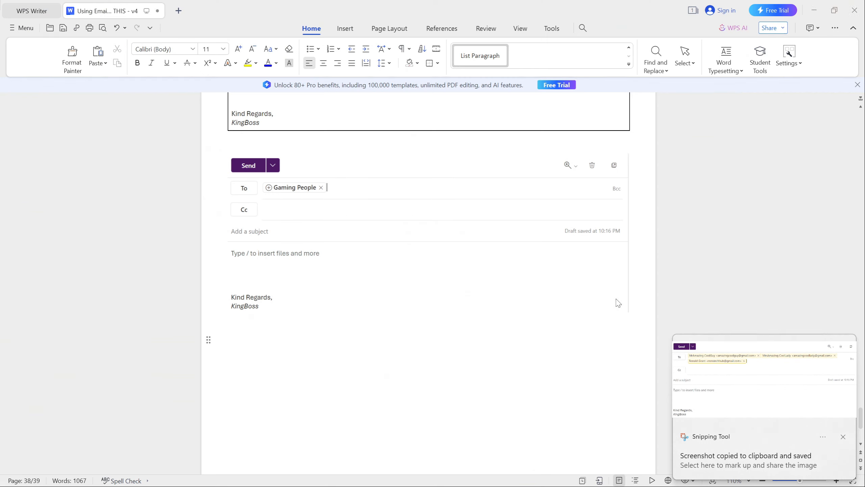
{"action": "key", "text": "ctrl+v"}
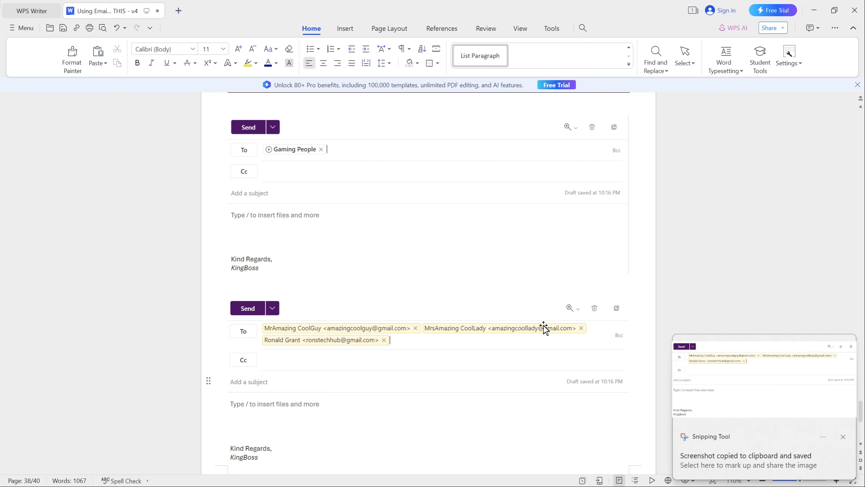
{"action": "left_click", "coordinate": [564, 332]}
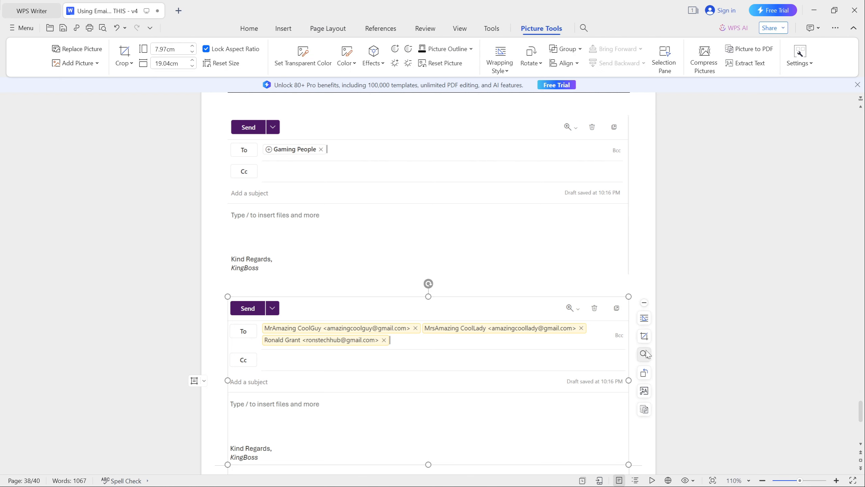
{"action": "key", "text": "Right"}
{"action": "key", "text": "Return"}
{"action": "key", "text": "Return"}
Switch back to Outlook and set the message subject to "Mortal Kombat 1"
{"action": "key", "text": "alt+Tab"}
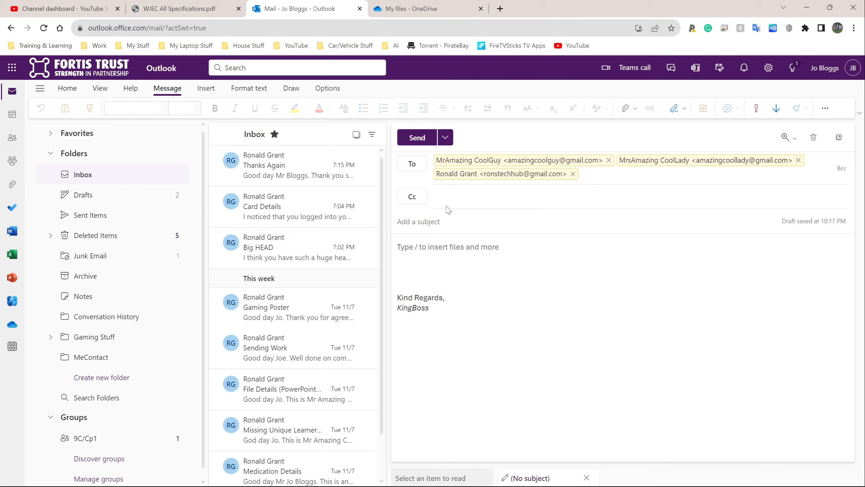
{"action": "left_click", "coordinate": [460, 222]}
{"action": "type", "text": "Mortak"}
{"action": "type", "text": " Kombat 1"}
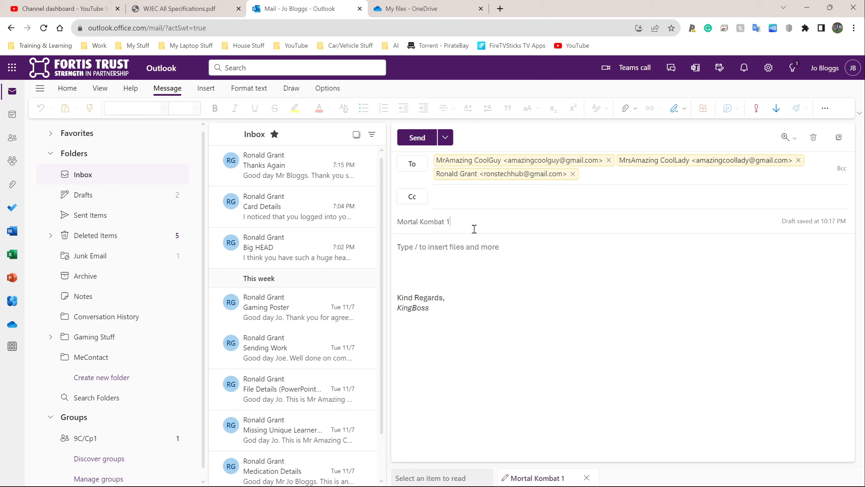
Write two body paragraphs: "This game seems really good." and "It was released in September 2023 for all major consoles."
{"action": "key", "text": "Tab"}
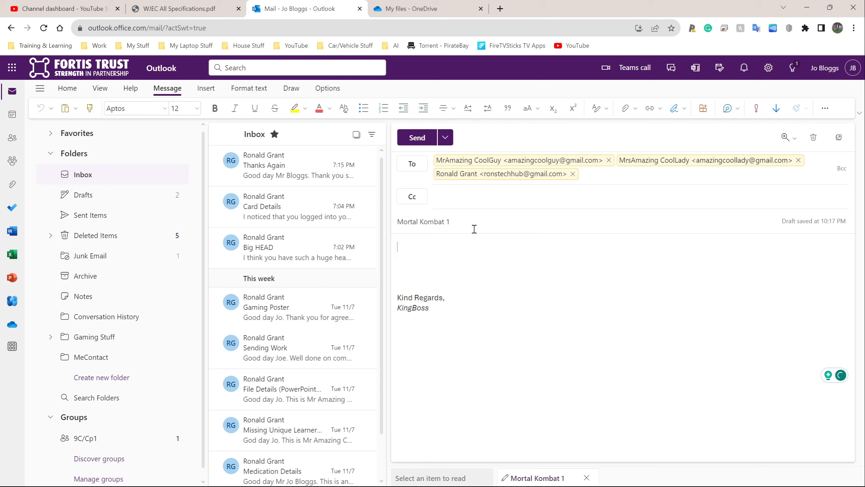
{"action": "type", "text": "This game seems really"}
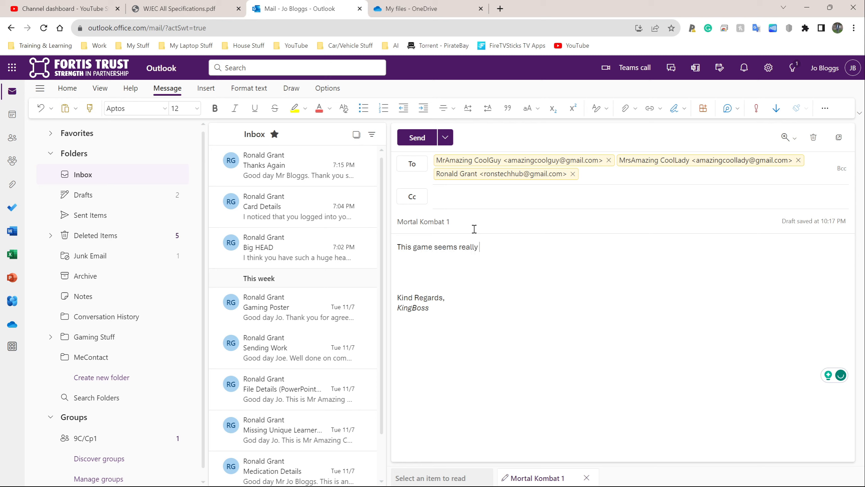
{"action": "type", "text": " good."}
{"action": "key", "text": "Return"}
{"action": "key", "text": "Return"}
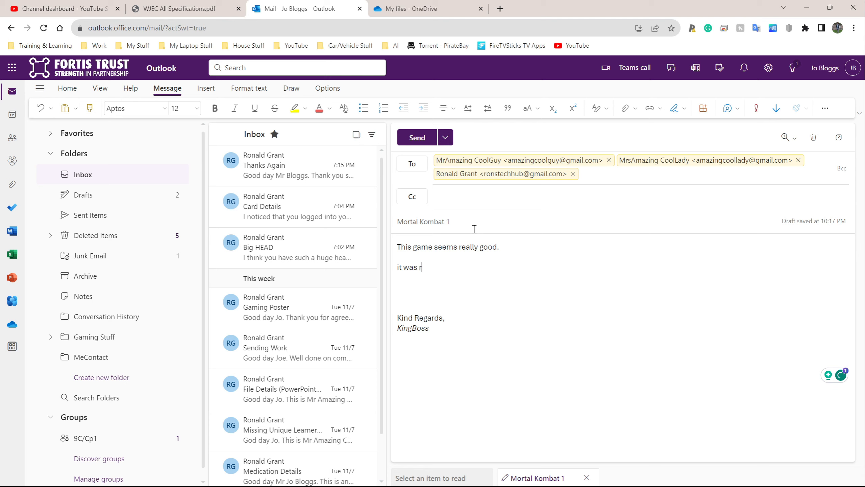
{"action": "type", "text": "it was realsed on"}
{"action": "key", "text": "ctrl+BackSpace"}
{"action": "key", "text": "ctrl+BackSpace"}
{"action": "type", "text": "released in September 202"}
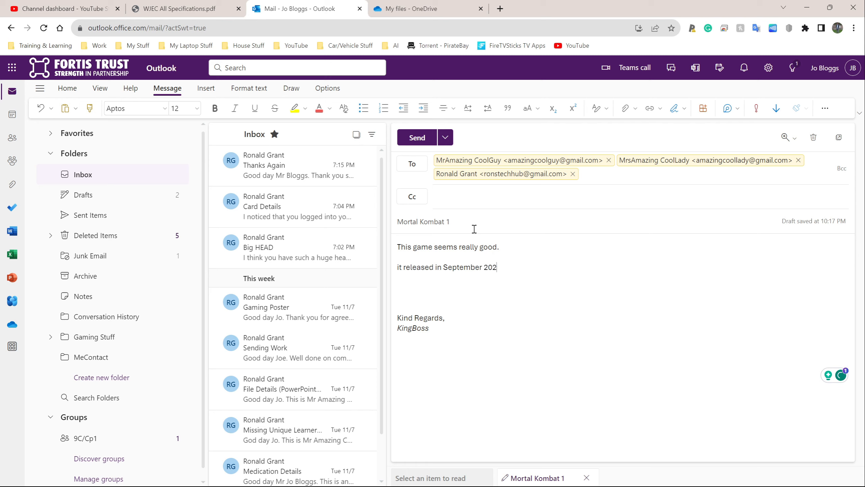
{"action": "type", "text": "3 for"}
Add the paragraphs "I won't buy it now because it is too expensive." and "Thanks.", and remove one blank line above the signature
{"action": "key", "text": "Return"}
{"action": "key", "text": "Return"}
{"action": "type", "text": "I wont bu"}
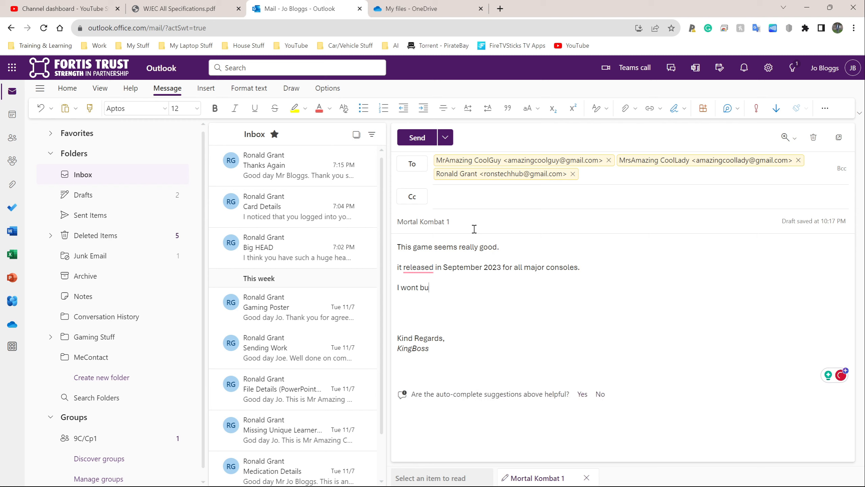
{"action": "type", "text": "y it now because it is too expensive."}
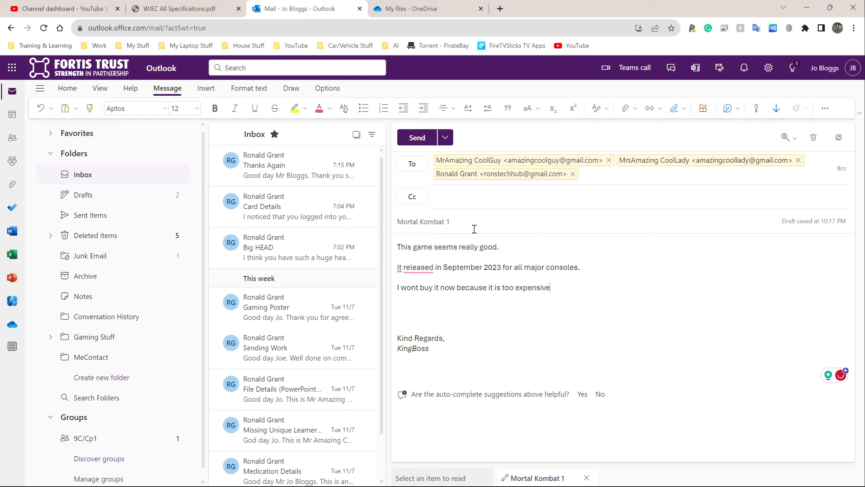
{"action": "key", "text": "Return"}
{"action": "key", "text": "Return"}
{"action": "type", "text": "Thnak"}
{"action": "type", "text": "s."}
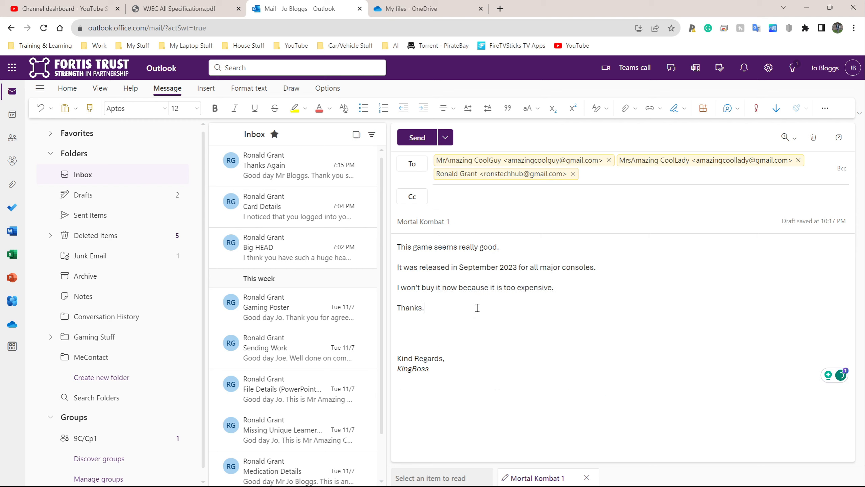
{"action": "key", "text": "Delete"}
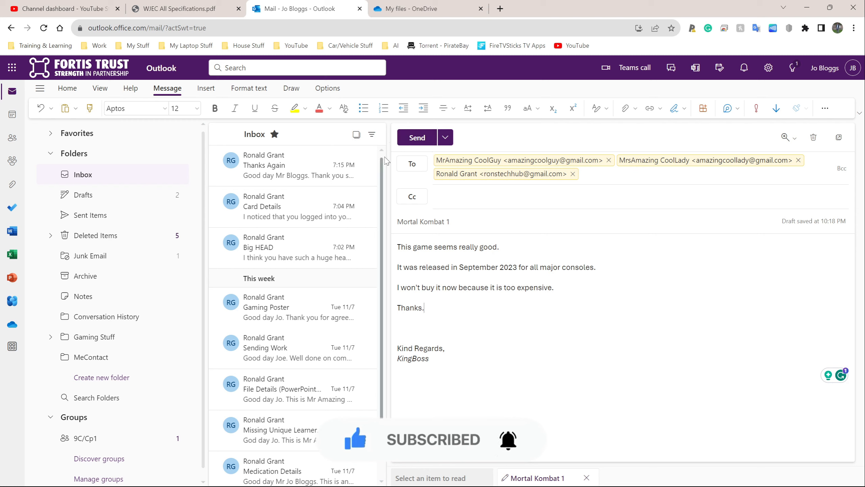
Capture the completed Mortal Kombat 1 message and paste the screenshot into WPS Writer below the previous picture
{"action": "key", "text": "super+shift+s"}
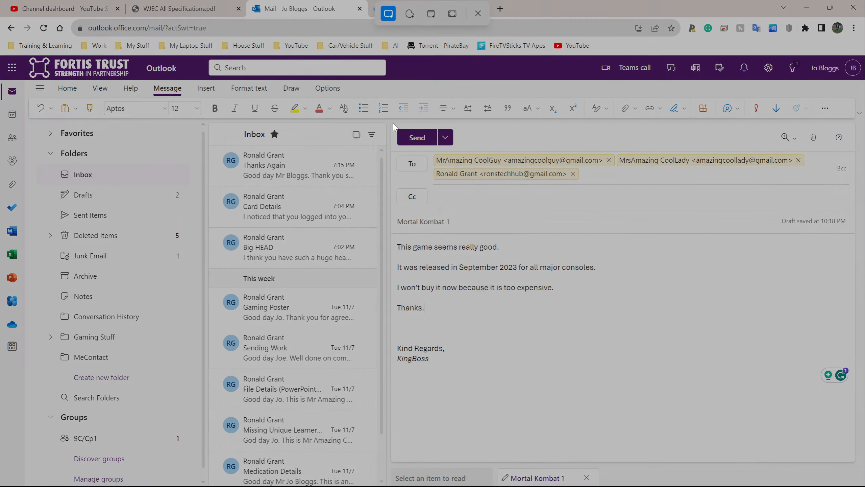
{"action": "left_click_drag", "start_coordinate": [393, 124], "coordinate": [855, 365]}
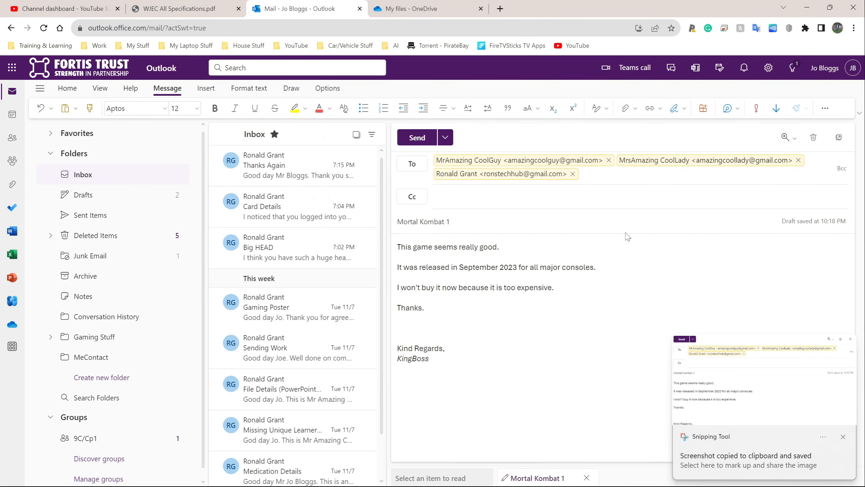
{"action": "key", "text": "alt+Tab"}
{"action": "key", "text": "ctrl+v"}
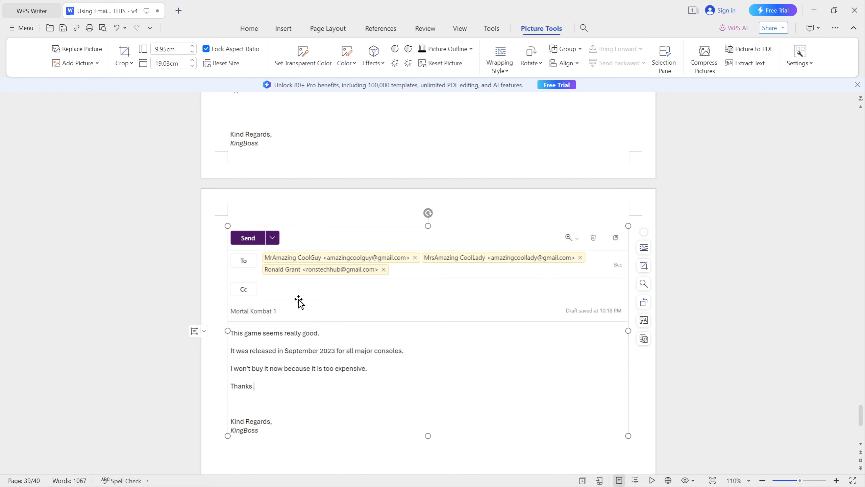
Switch back to Outlook and send the Mortal Kombat 1 message to the group's recipients
{"action": "key", "text": "alt+Tab"}
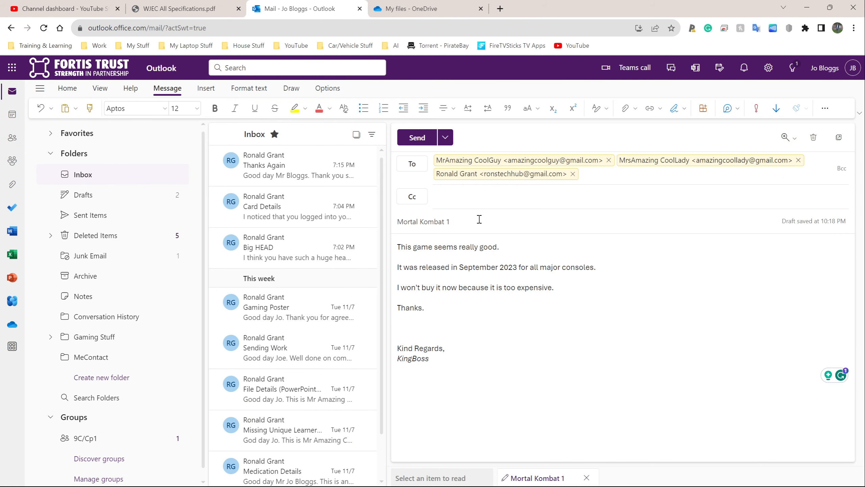
{"action": "left_click", "coordinate": [417, 138]}
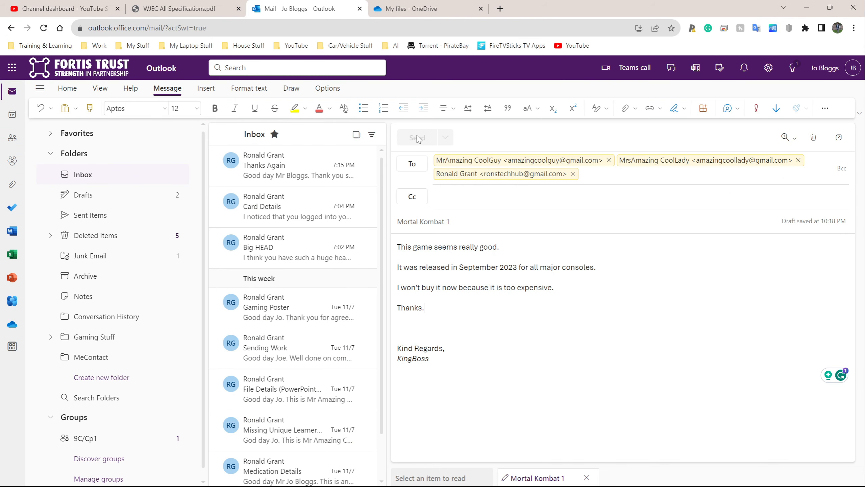